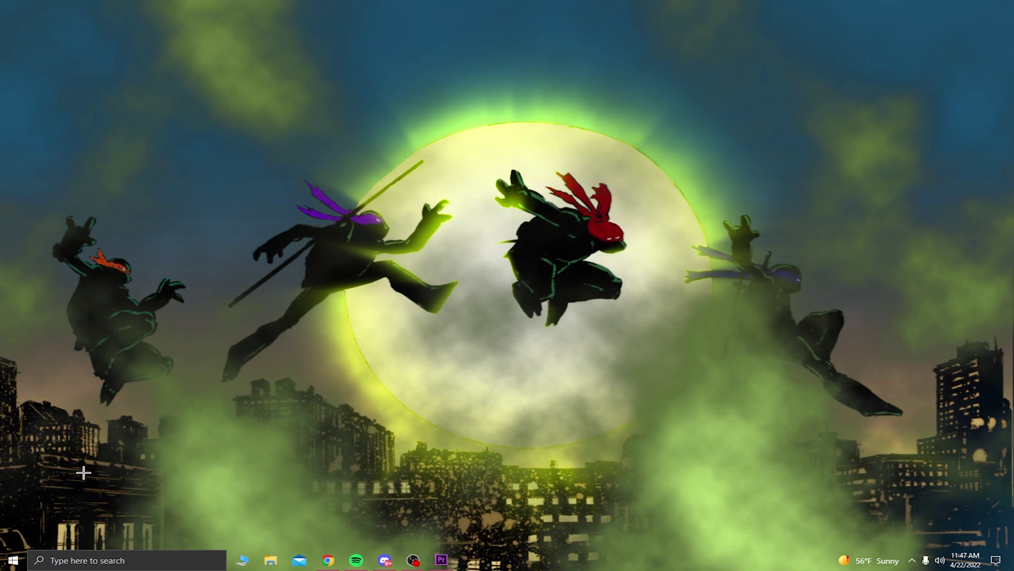
# Open the local application data folder by running %localappdata%.
pyautogui.press('super+r')
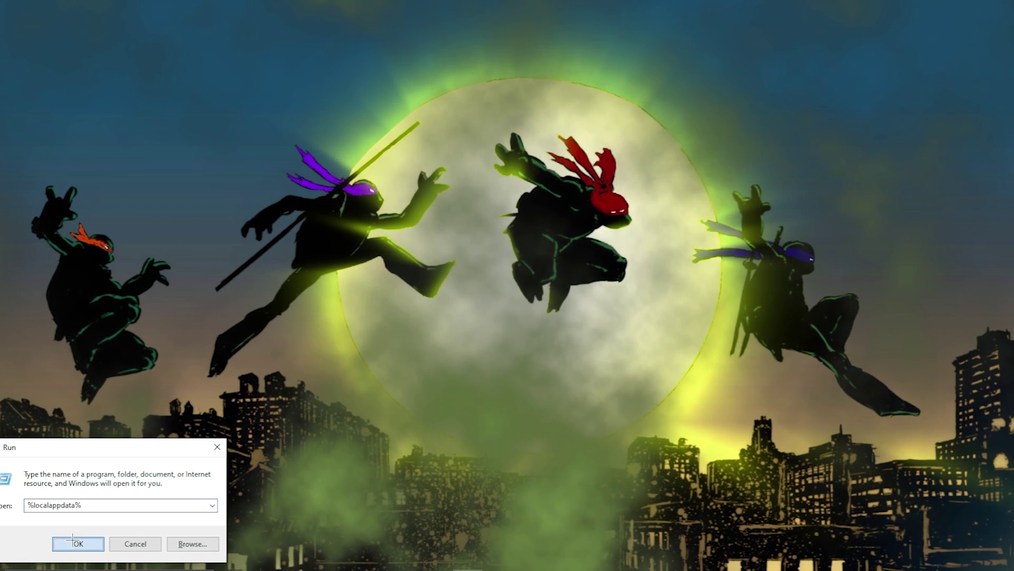
pyautogui.click(98, 523)
pyautogui.moveTo(543, 9); pyautogui.dragTo(649, 17)
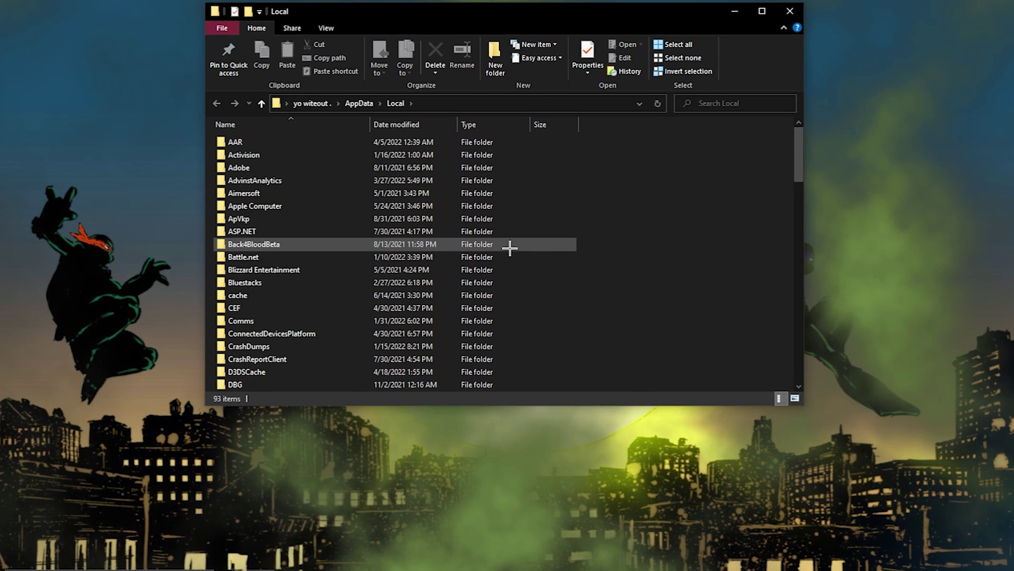
# Open the WindowsClient folder inside FortniteGame > Saved > Config.
pyautogui.scroll(-6, 331, 346)
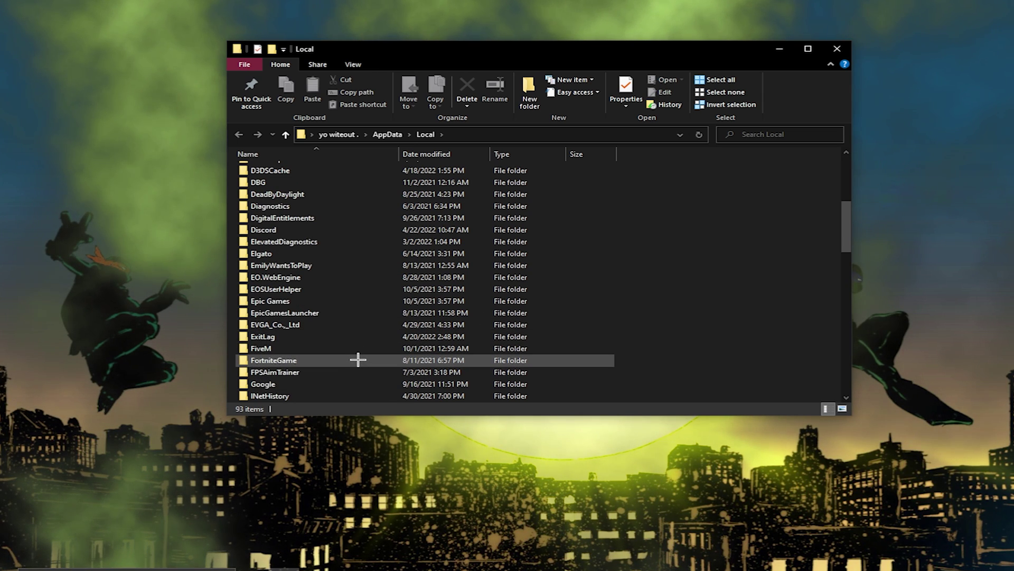
pyautogui.doubleClick(358, 360)
pyautogui.doubleClick(358, 169)
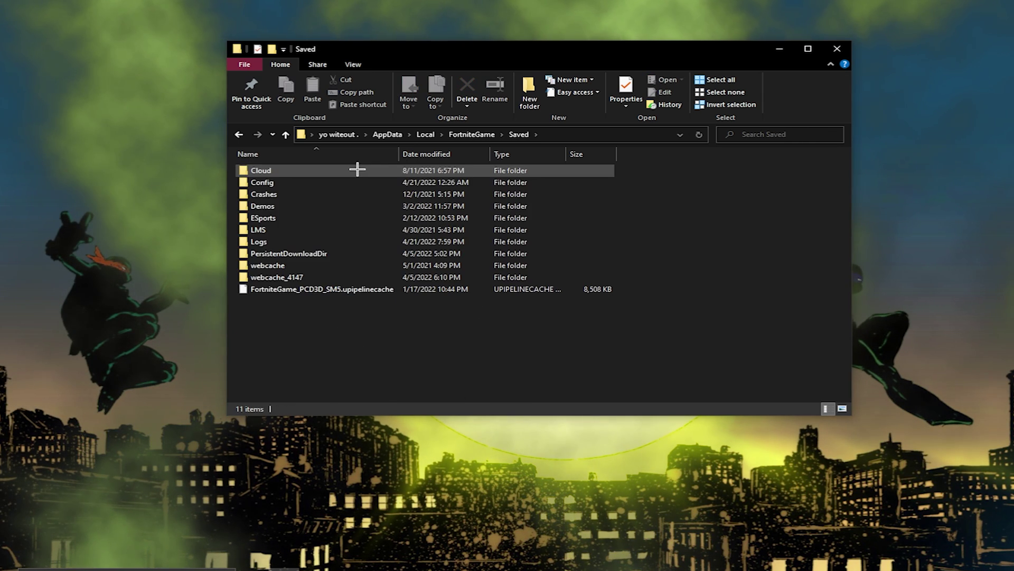
pyautogui.doubleClick(358, 184)
pyautogui.doubleClick(357, 186)
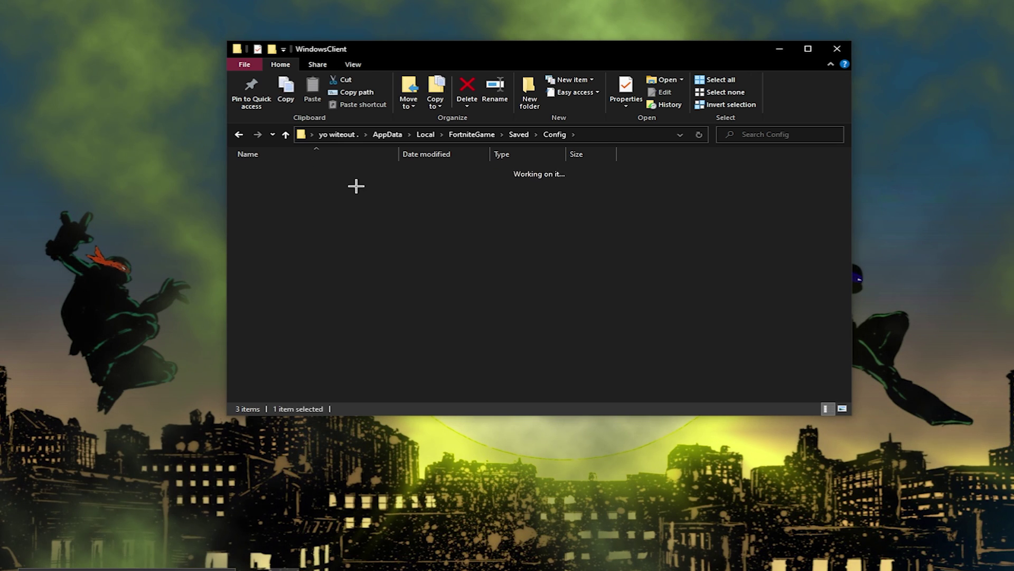
# Remove the read-only attribute from the GameUserSettings file.
pyautogui.click(344, 170)
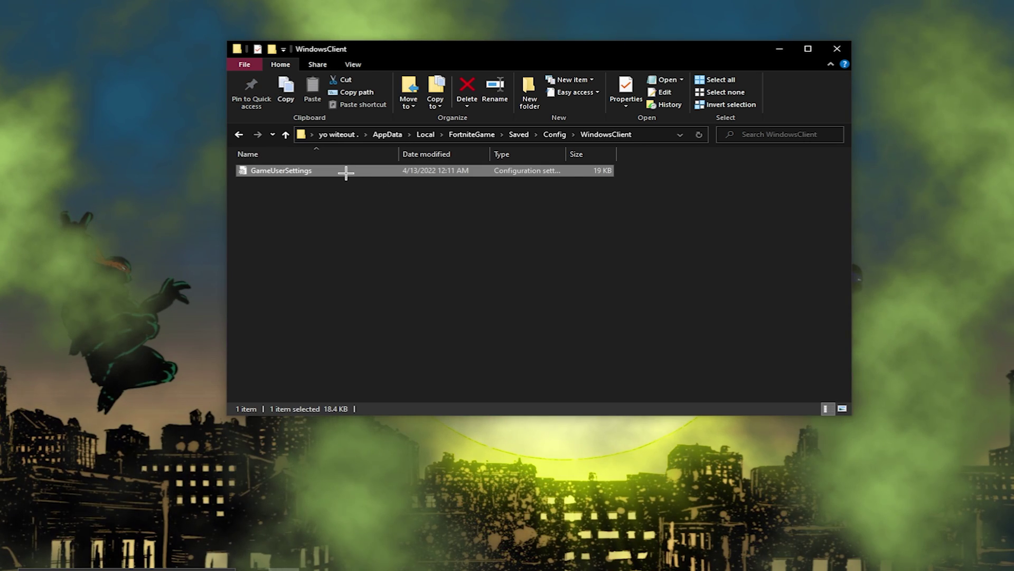
pyautogui.rightClick(344, 170)
pyautogui.click(384, 461)
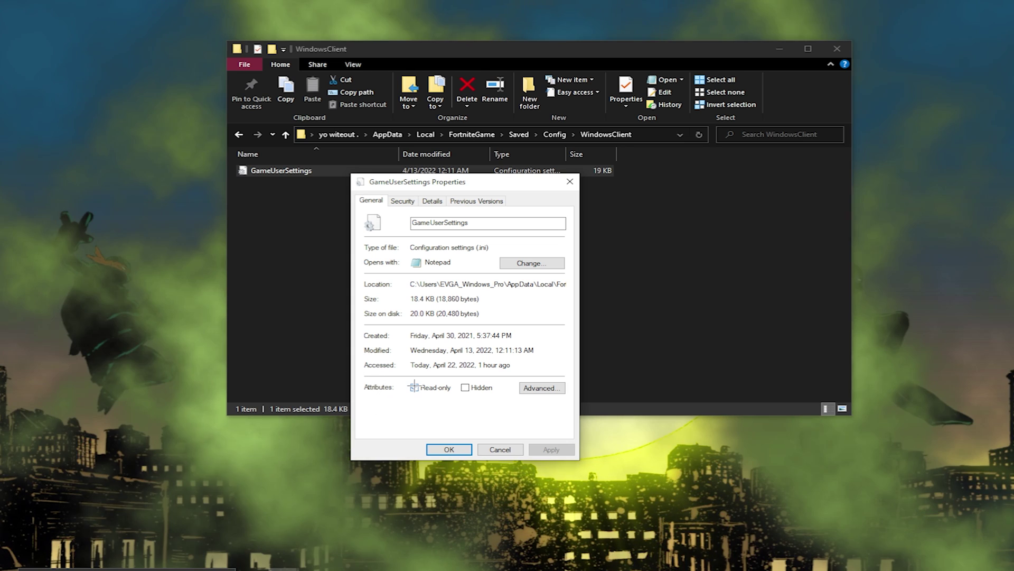
pyautogui.click(422, 388)
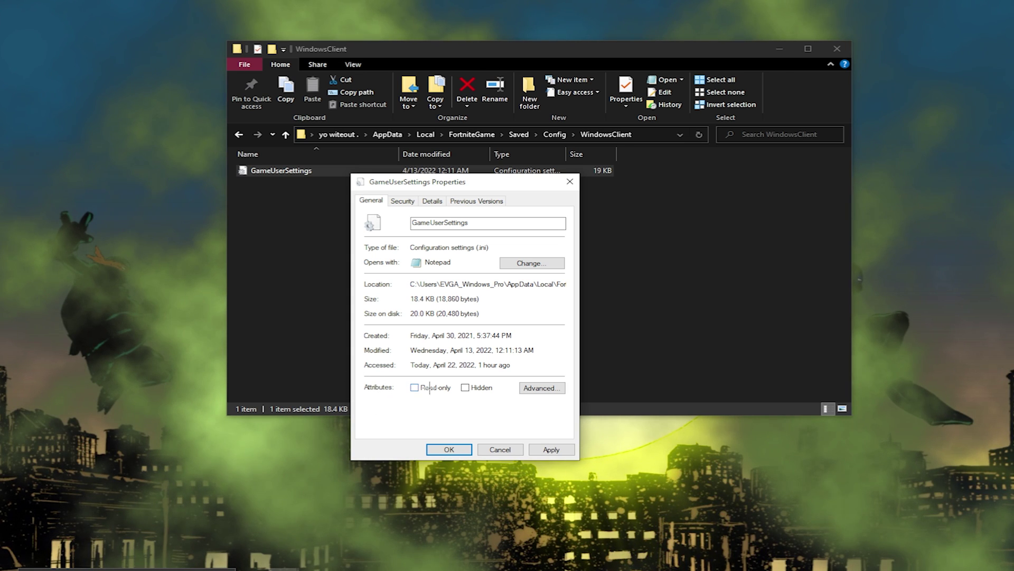
pyautogui.click(449, 449)
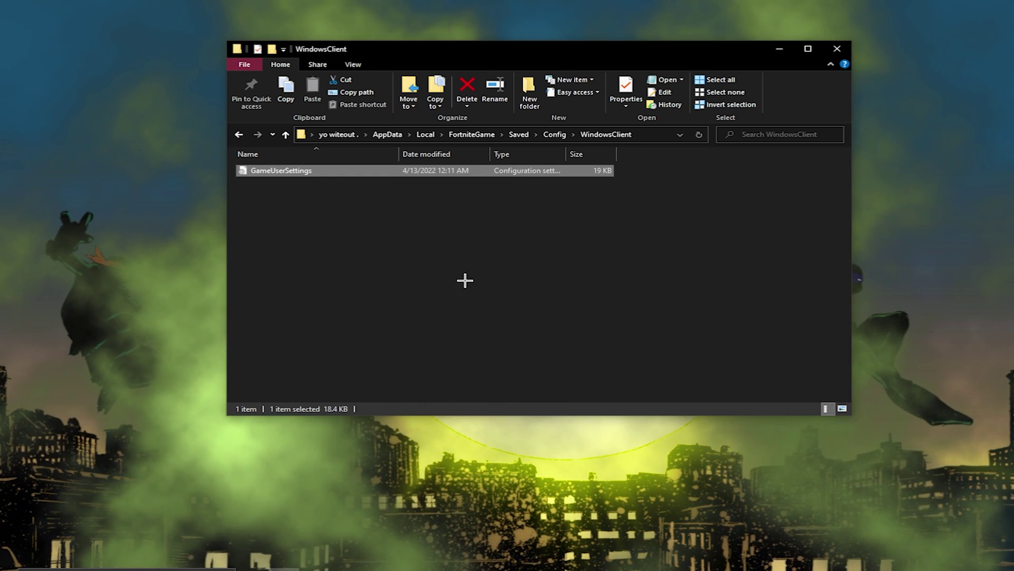
# Open GameUserSettings in Notepad and replace every occurrence of 1750 with 1650.
pyautogui.doubleClick(431, 174)
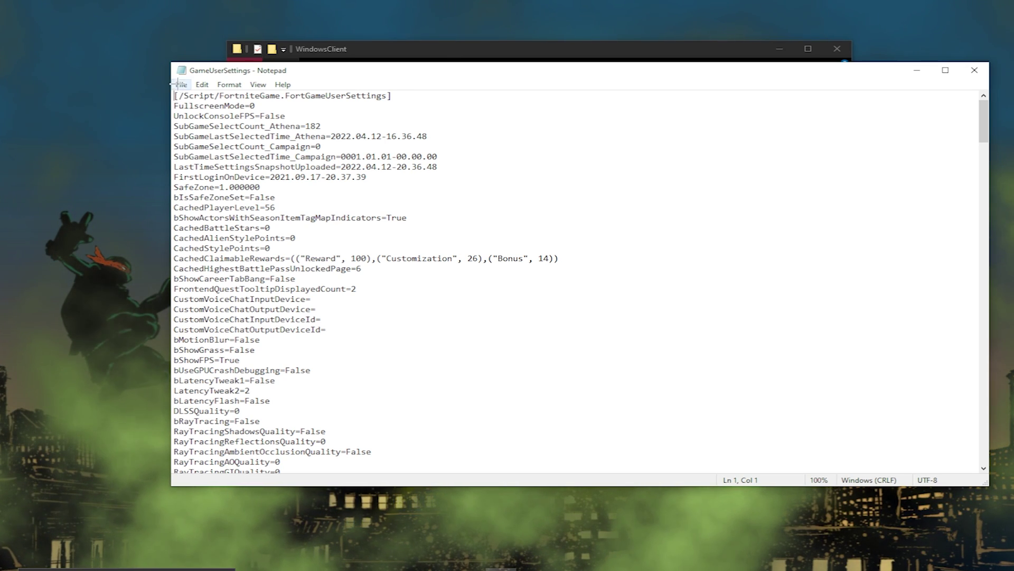
pyautogui.click(200, 84)
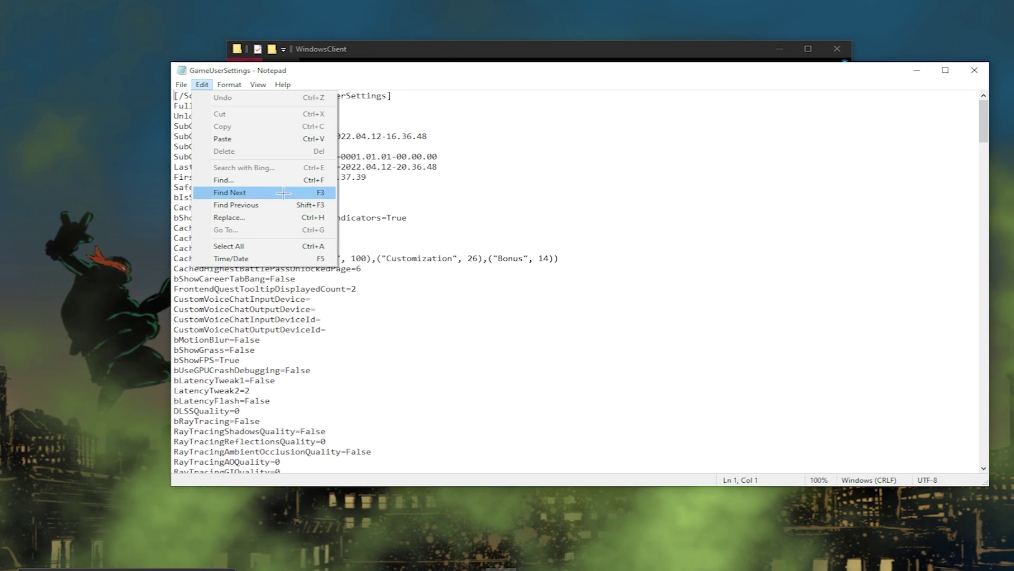
pyautogui.click(282, 218)
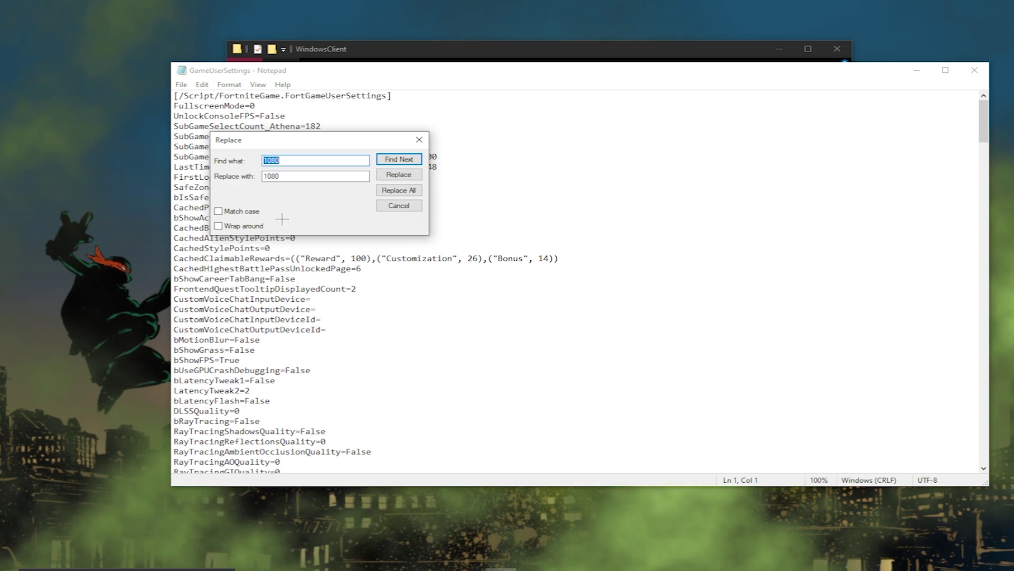
pyautogui.moveTo(305, 141); pyautogui.dragTo(519, 180)
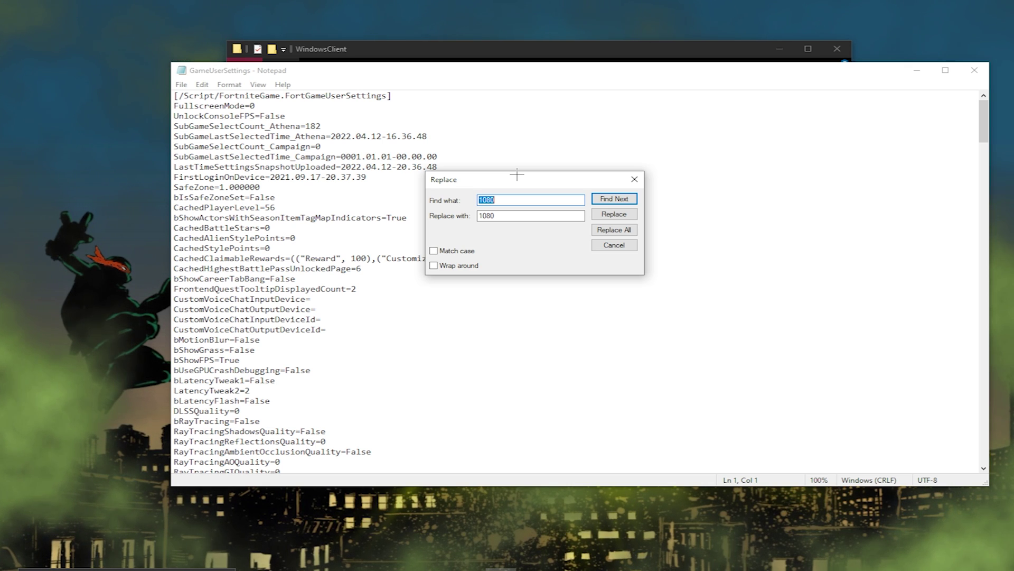
pyautogui.write('1750')
pyautogui.press('Tab')
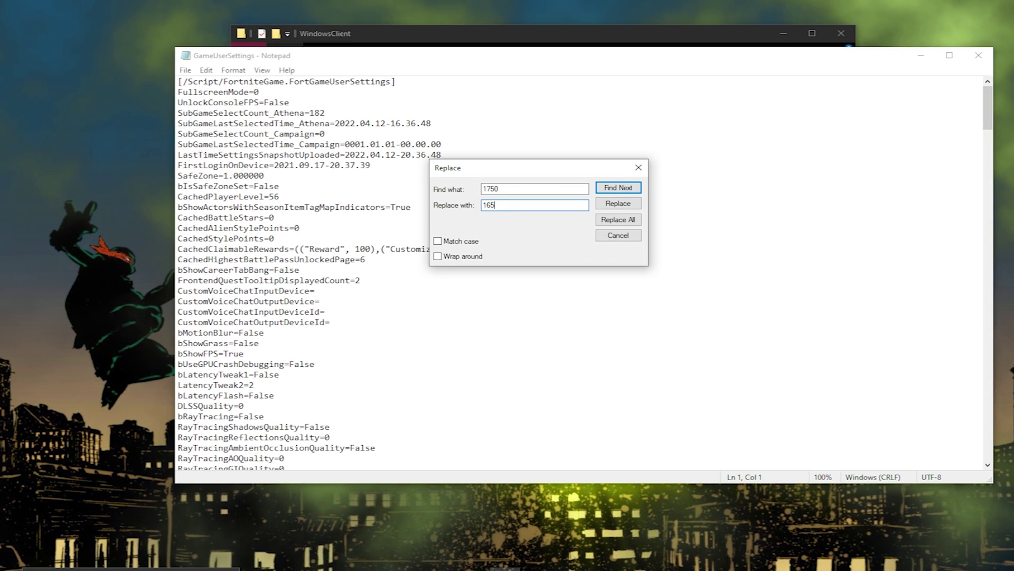
pyautogui.moveTo(547, 190); pyautogui.dragTo(468, 186)
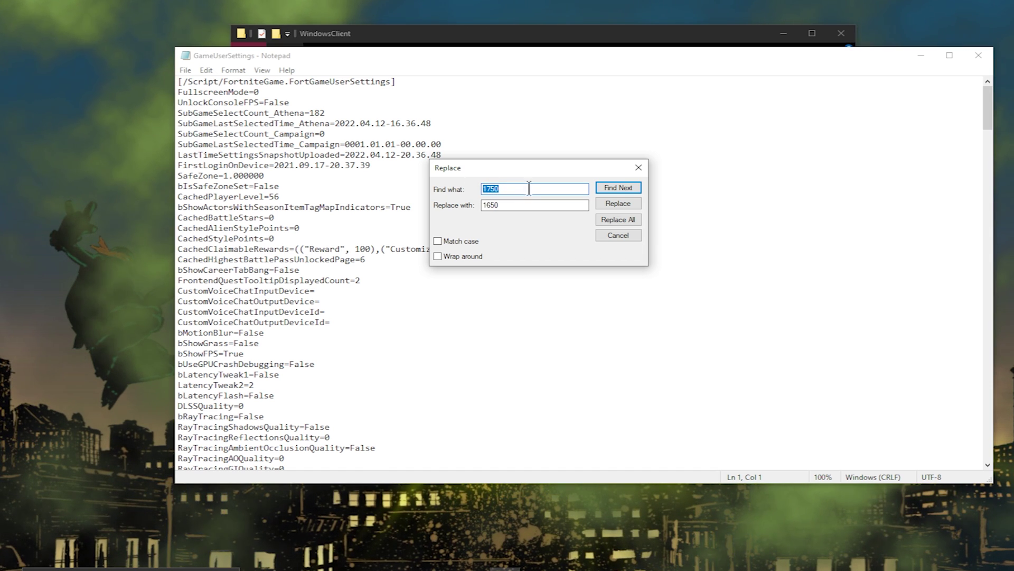
pyautogui.doubleClick(483, 205)
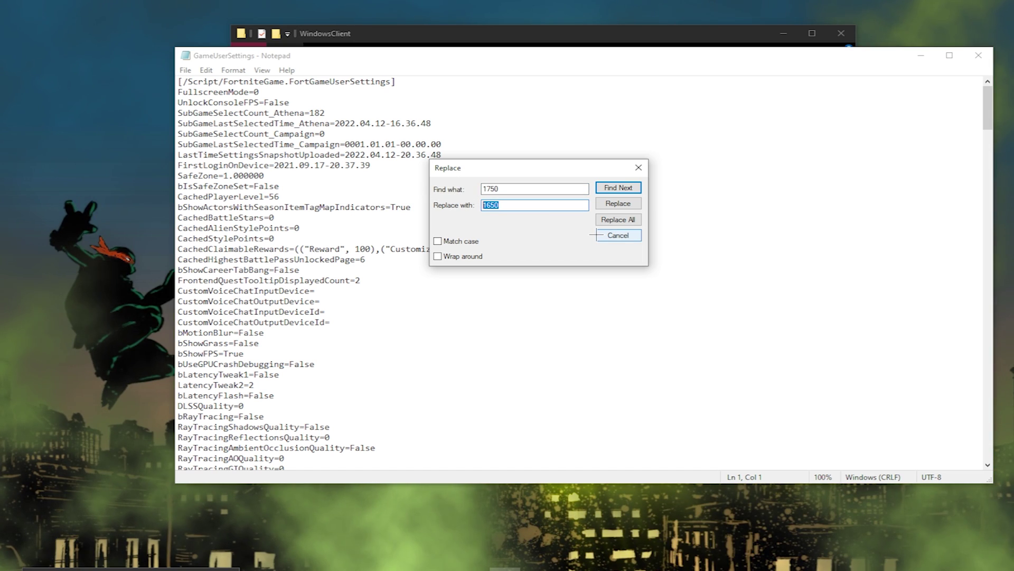
pyautogui.click(618, 220)
pyautogui.press('Escape')
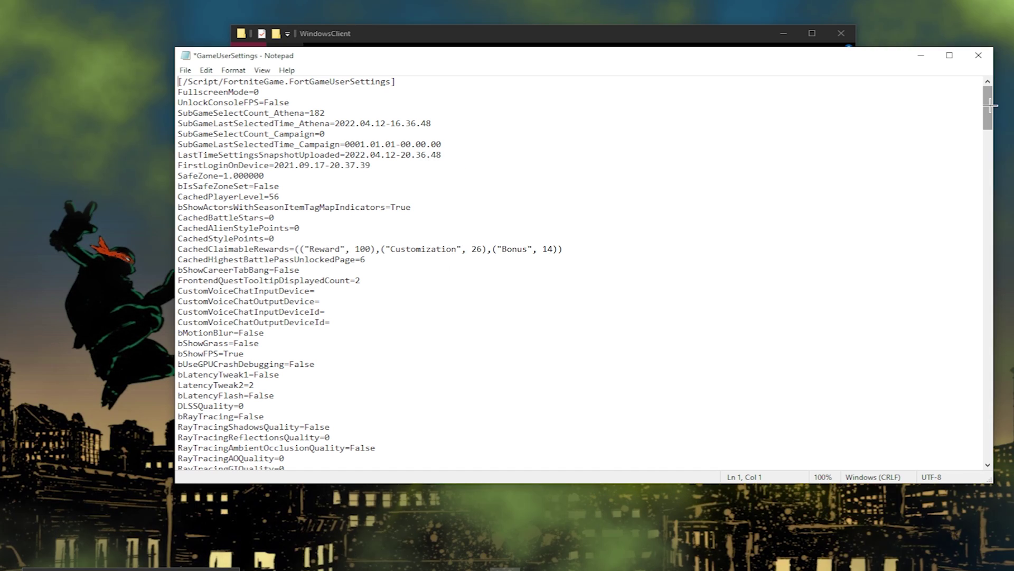
# Check the resolution entries in GameUserSettings, then save and close the file.
pyautogui.moveTo(990, 106); pyautogui.dragTo(1004, 355)
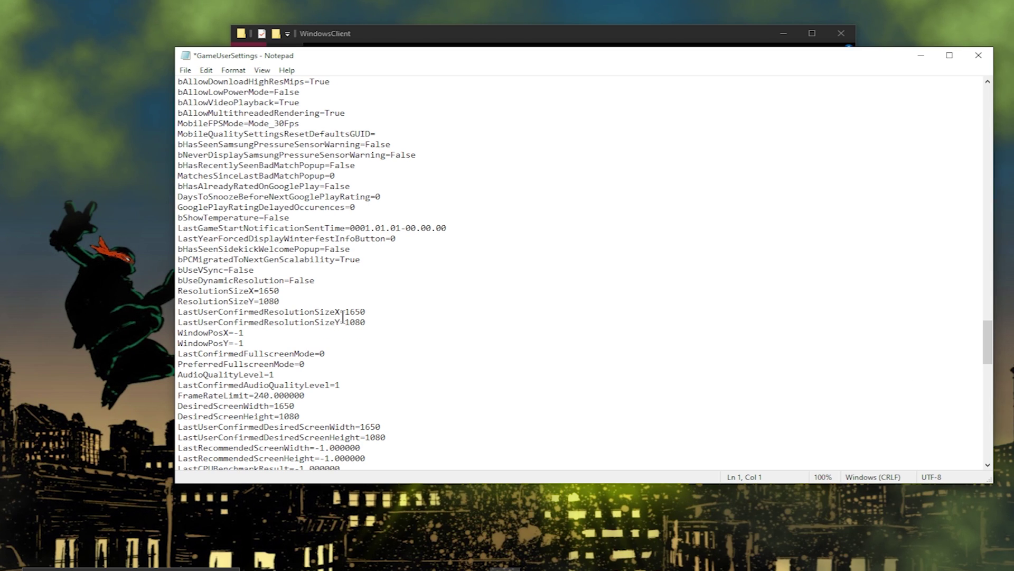
pyautogui.scroll(-4, 439, 291)
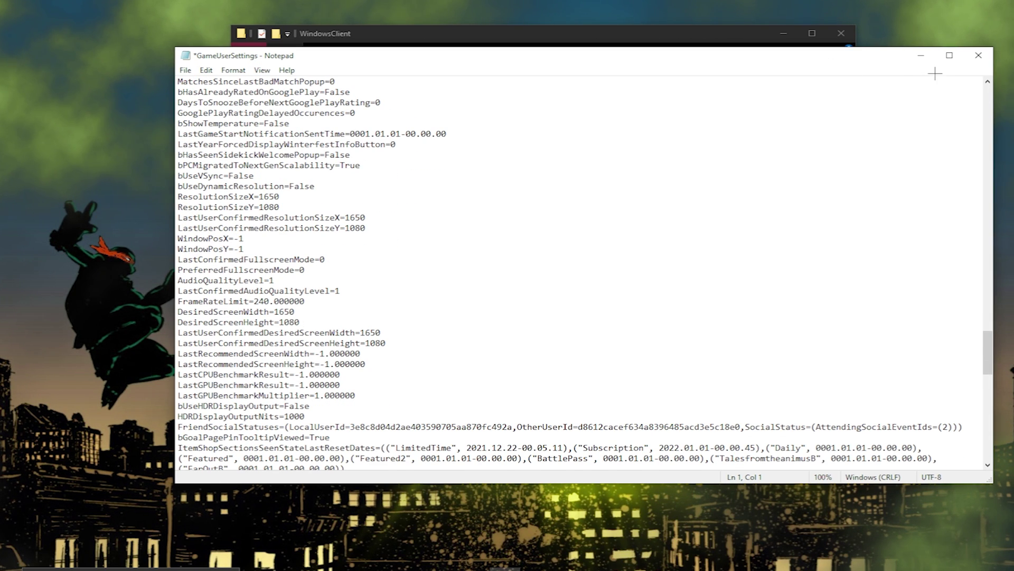
pyautogui.click(185, 70)
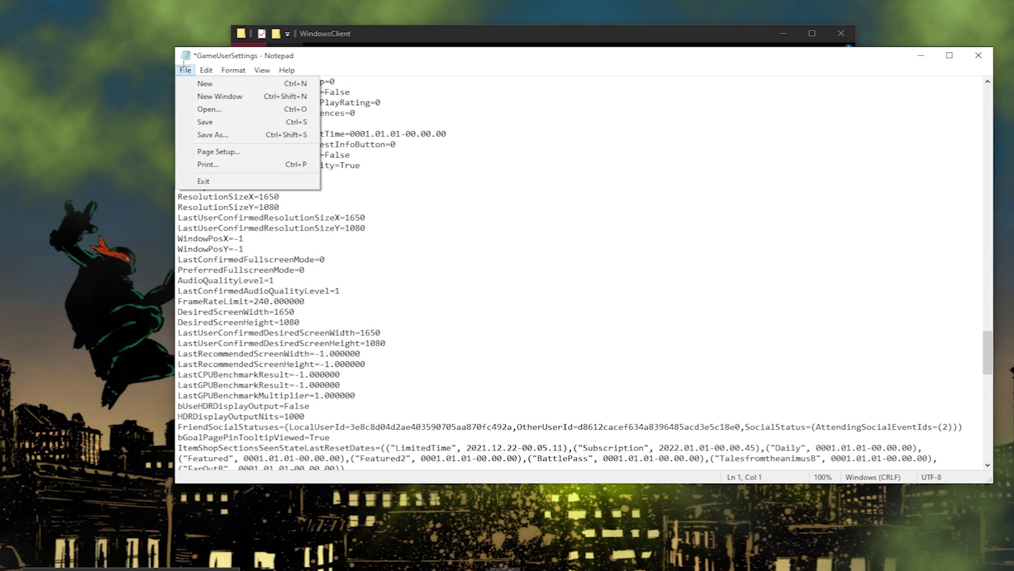
pyautogui.click(217, 123)
pyautogui.click(978, 55)
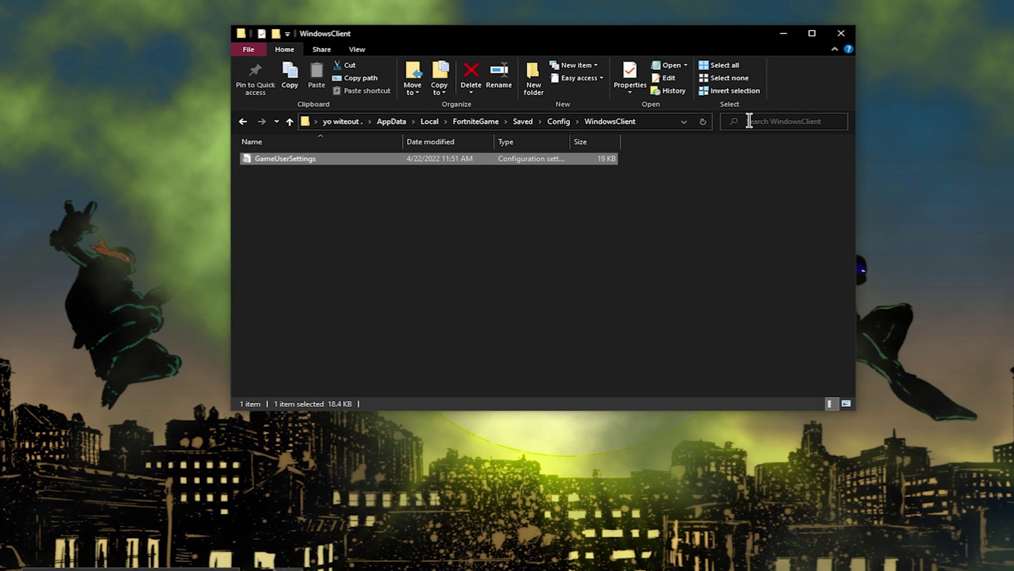
# Turn the read-only attribute of the GameUserSettings file back on.
pyautogui.rightClick(495, 161)
pyautogui.click(537, 455)
pyautogui.click(563, 380)
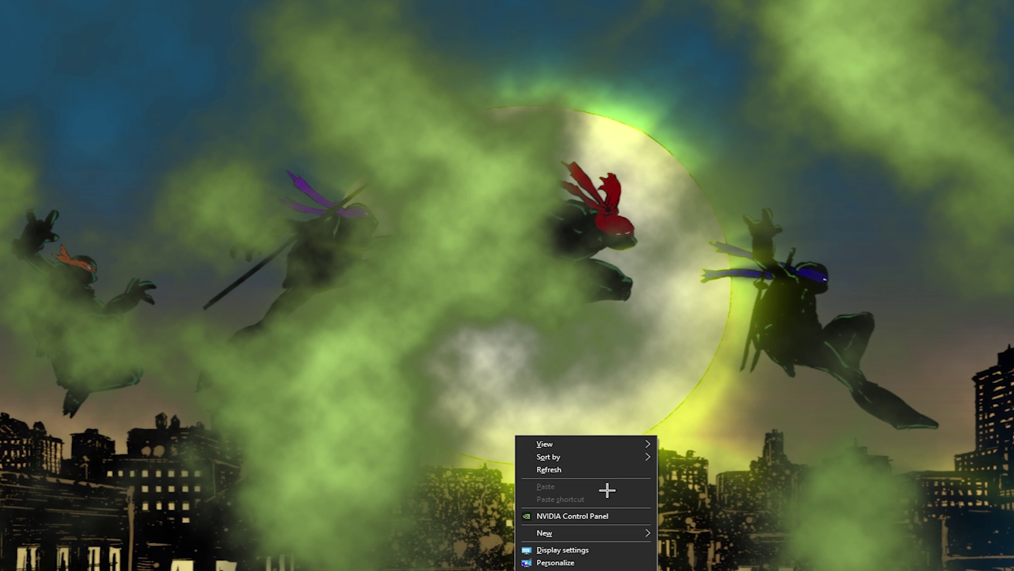
# Switch to NVIDIA Control Panel and try to create a custom resolution of 1650 x 1080 at 240 Hz.
pyautogui.click(587, 515)
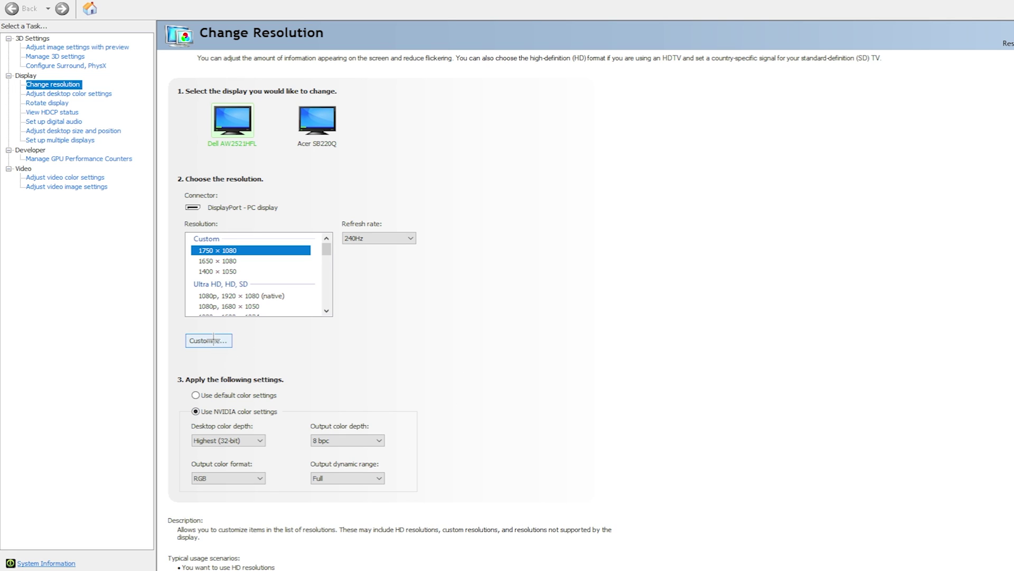
pyautogui.click(191, 341)
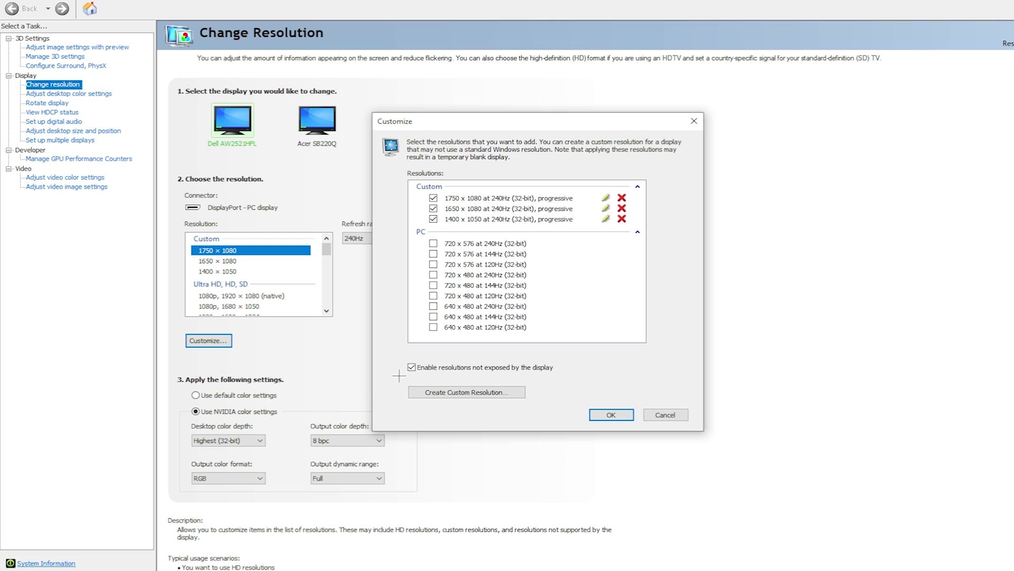
pyautogui.click(439, 392)
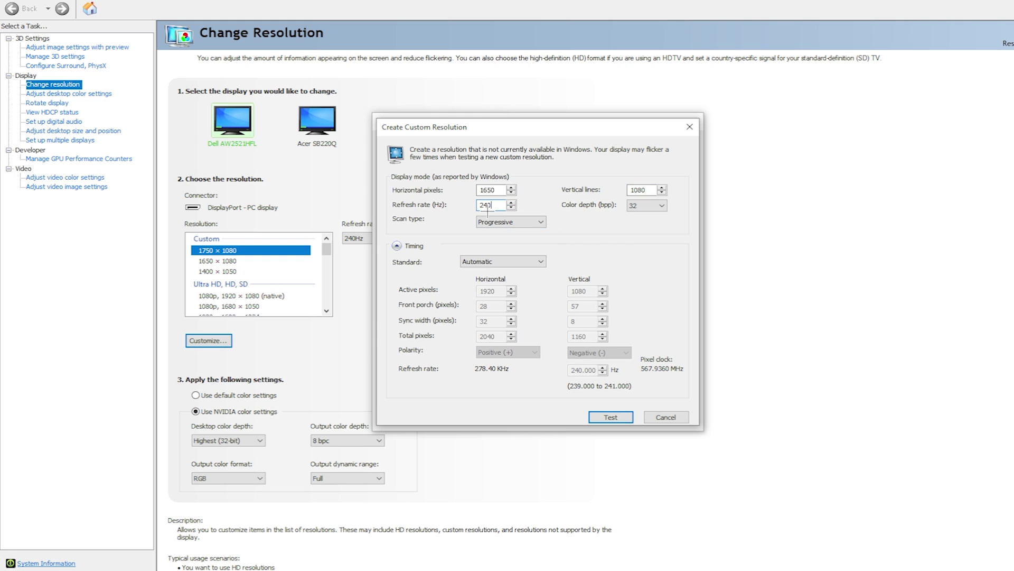
pyautogui.press('Return')
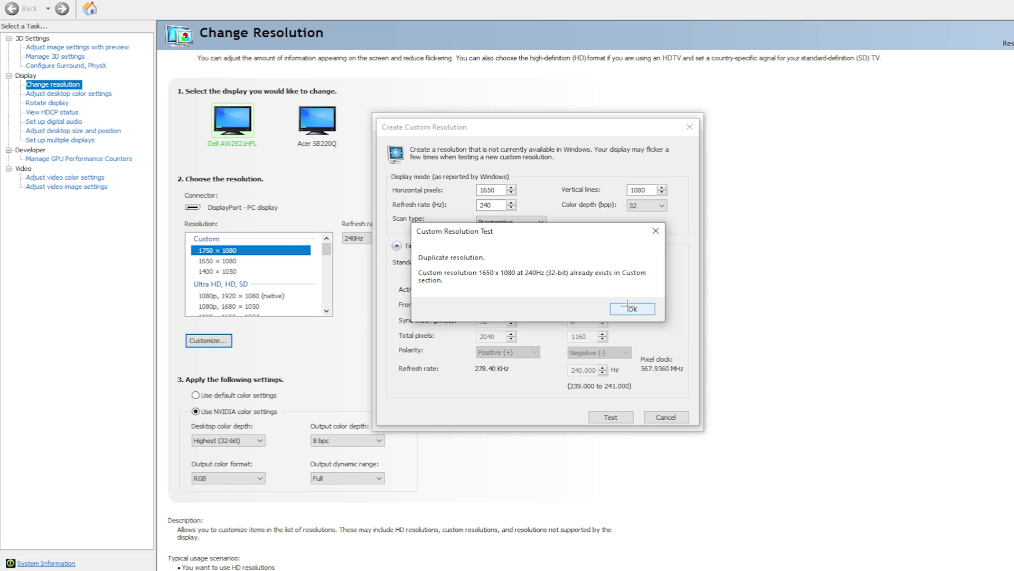
pyautogui.click(628, 306)
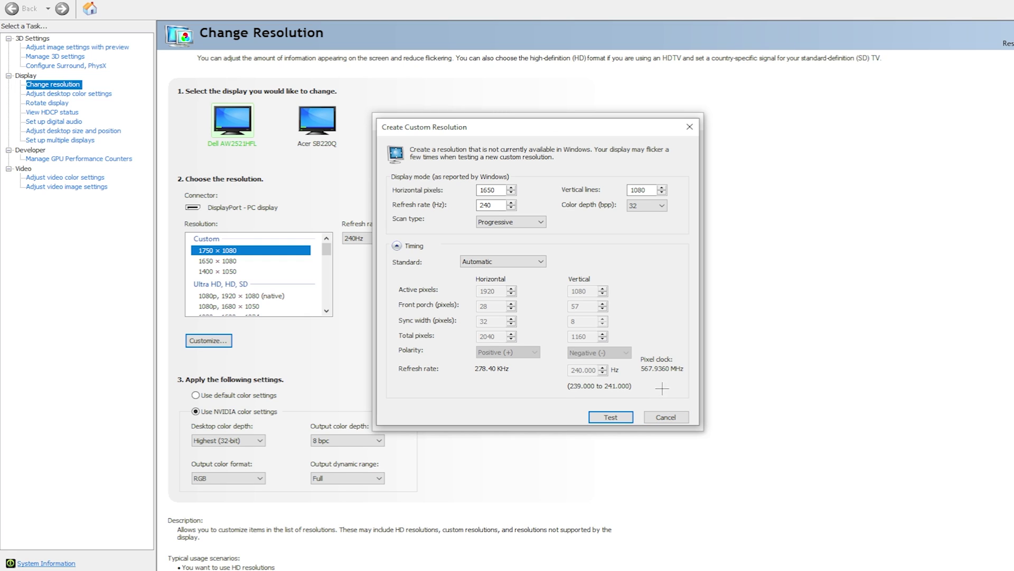
pyautogui.click(690, 128)
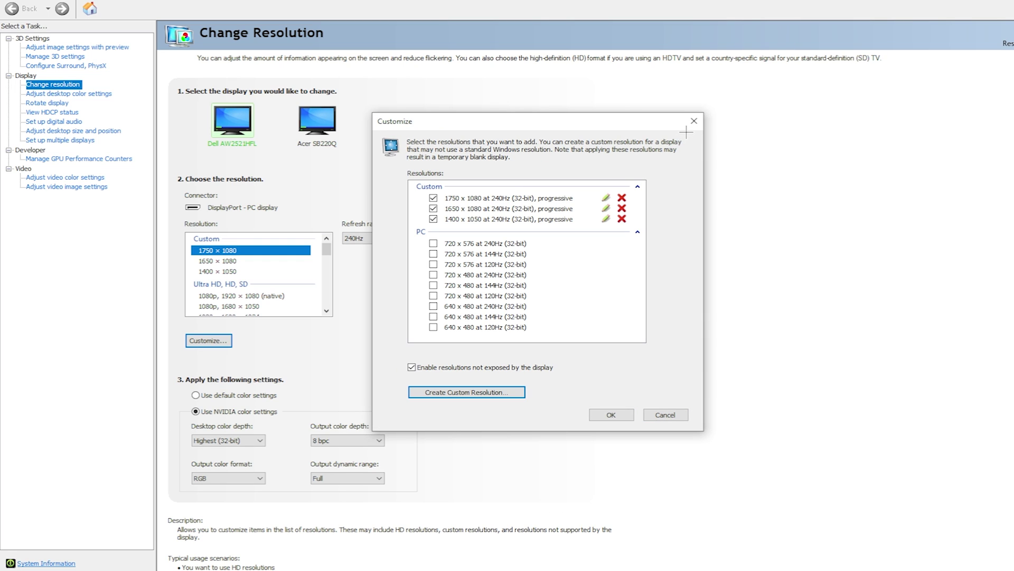
pyautogui.click(692, 123)
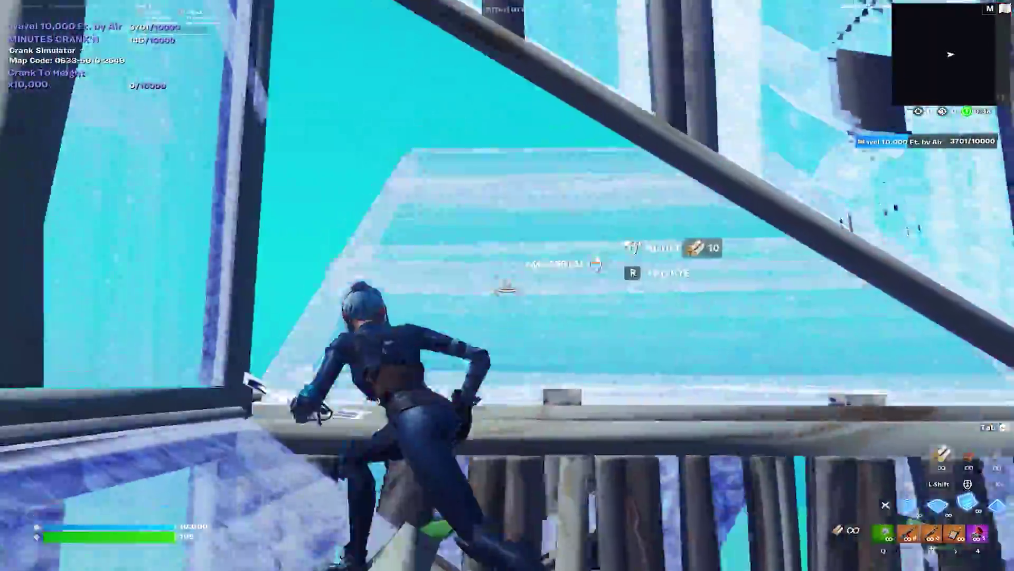
pyautogui.press('w')
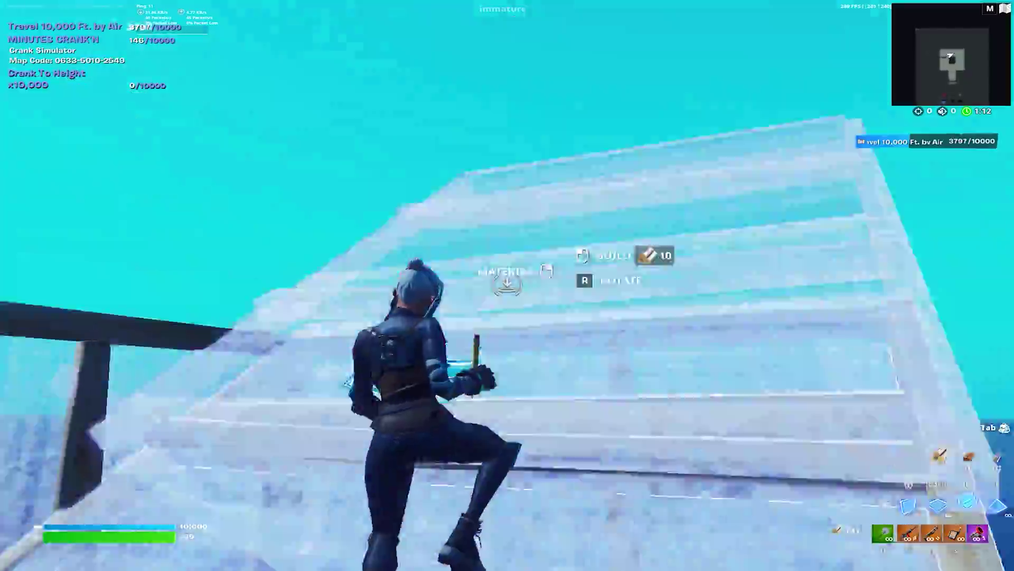
pyautogui.press('f')
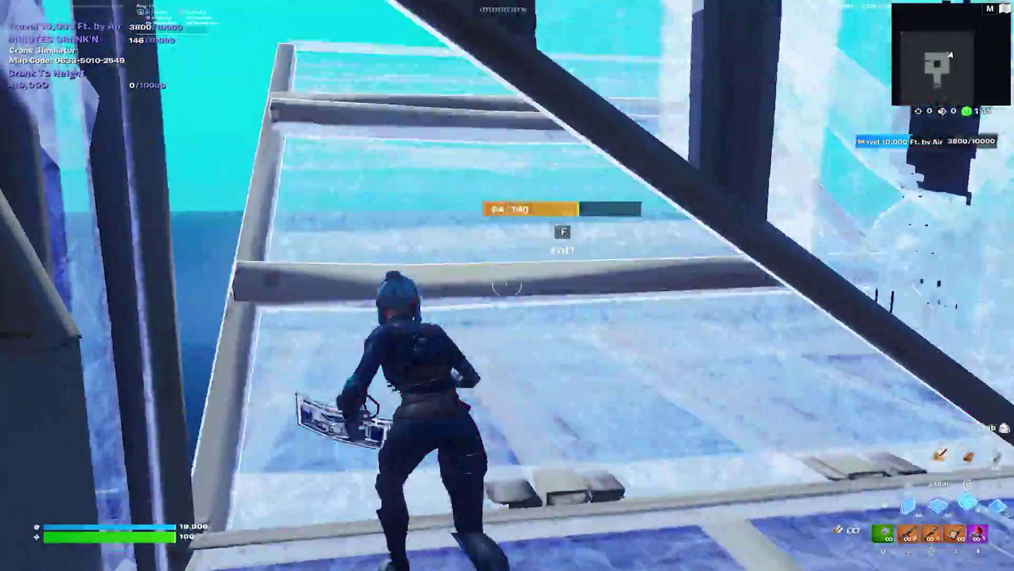
pyautogui.click(507, 285)
pyautogui.press('f')
pyautogui.press('f')
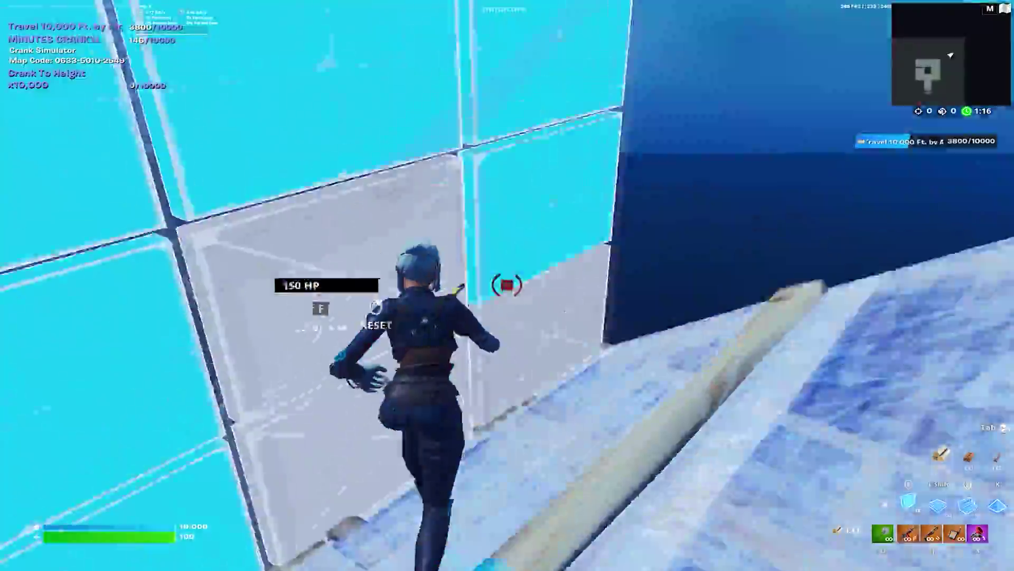
pyautogui.press('f')
pyautogui.click(507, 285)
pyautogui.press('f')
pyautogui.click(507, 285)
pyautogui.press('f')
pyautogui.click(508, 286)
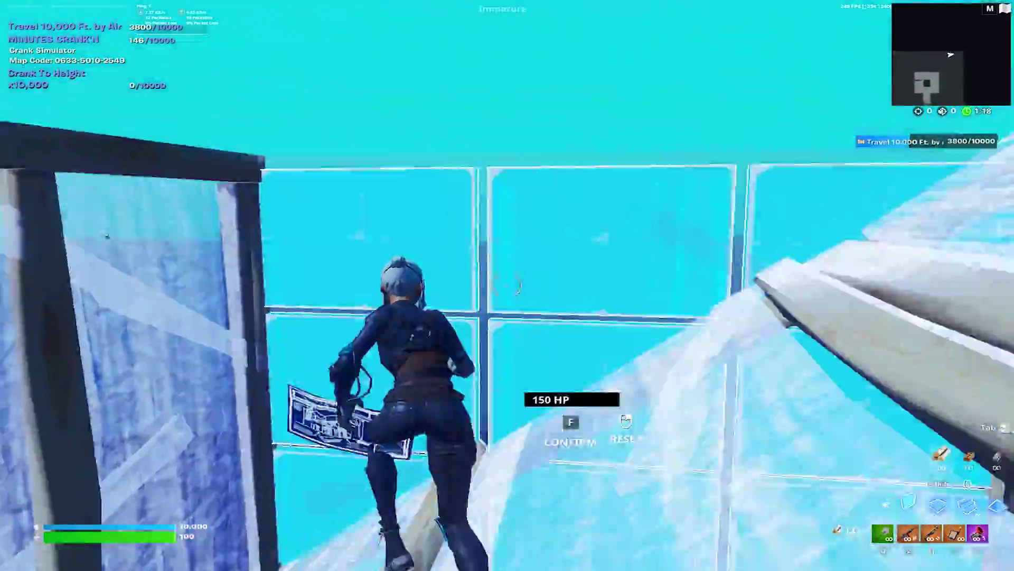
pyautogui.press('f')
pyautogui.click(507, 286)
pyautogui.press('f')
pyautogui.click(508, 286)
pyautogui.click(507, 285)
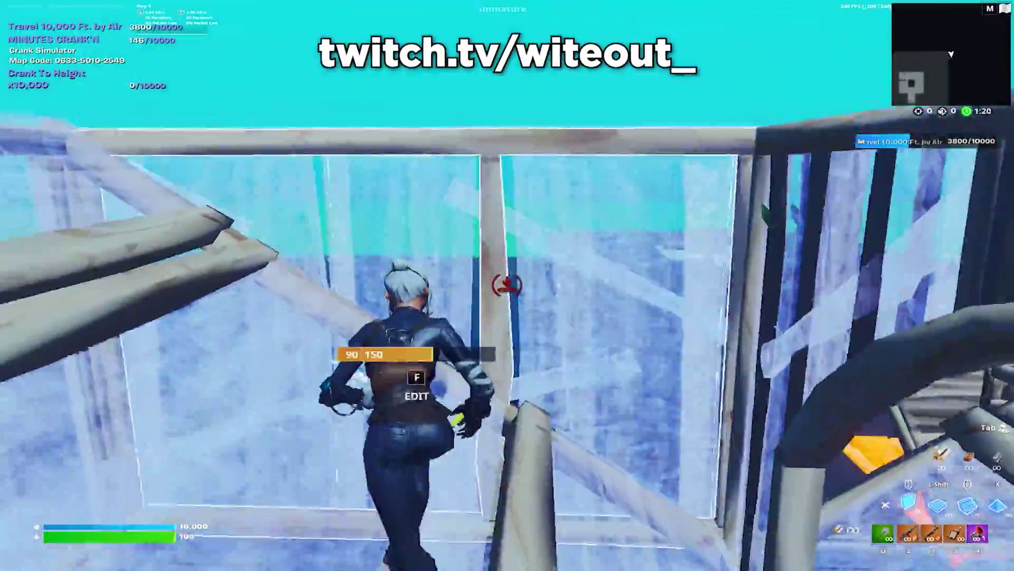
pyautogui.click(507, 285)
pyautogui.click(507, 286)
pyautogui.click(507, 285)
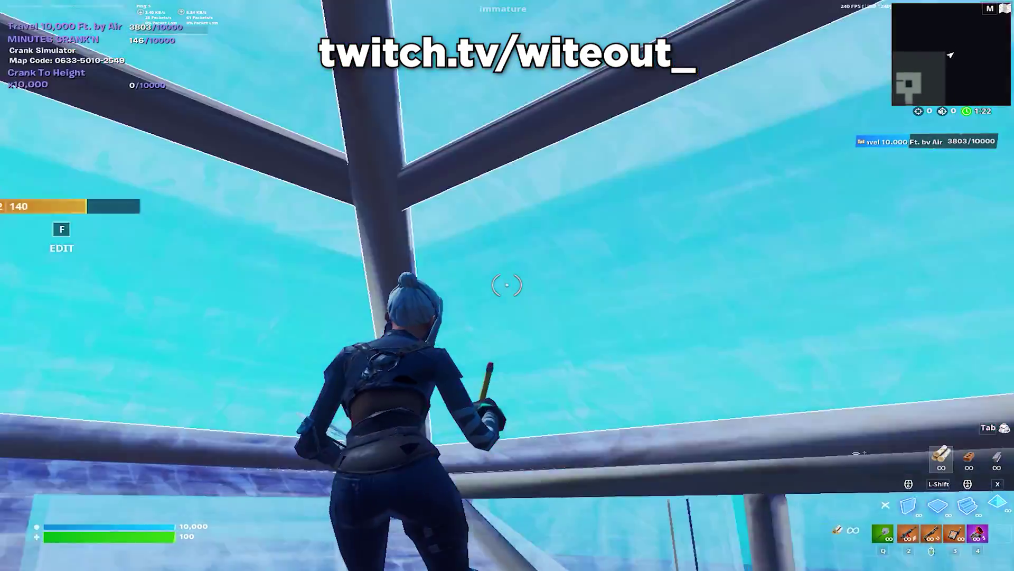
pyautogui.click(507, 285)
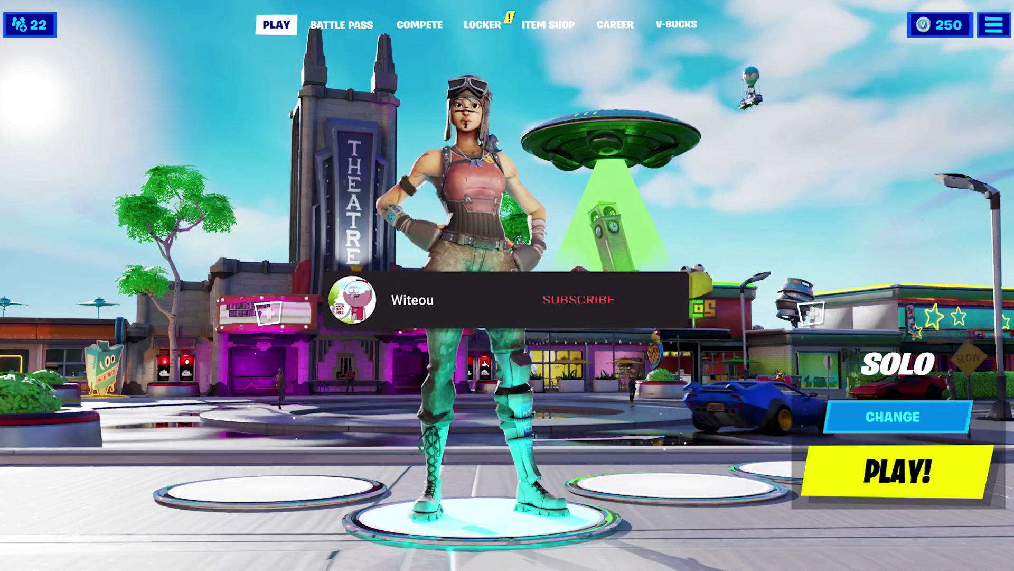